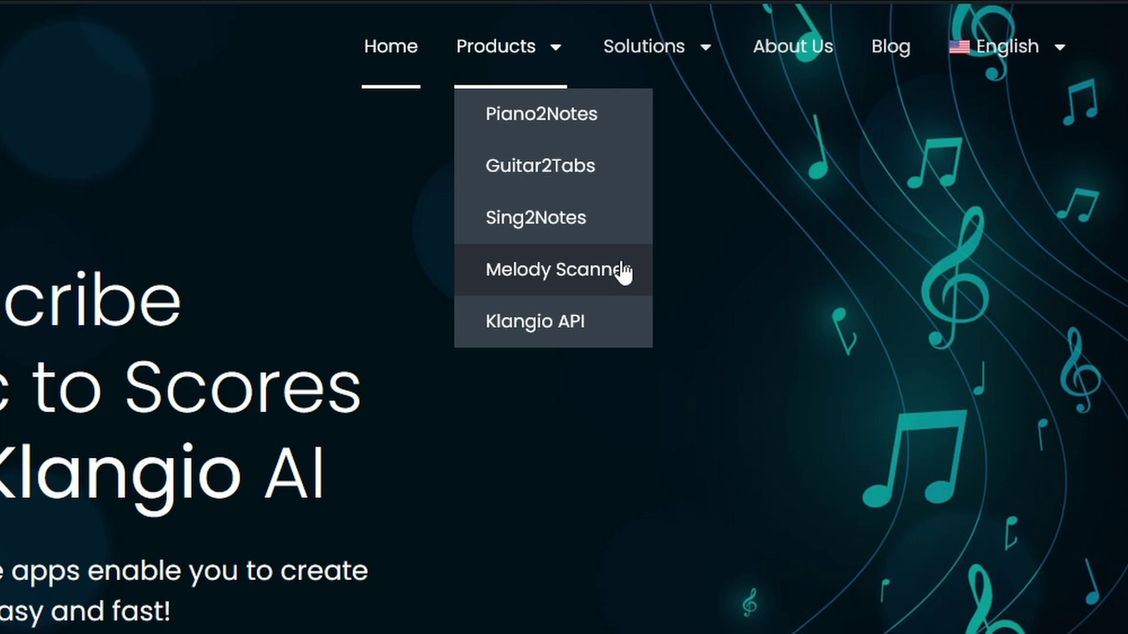
On the Piano2Notes product page, drop the piano recording into the 'Try it yourself' upload zone
left_click(599, 129)
middle_click(1035, 243)
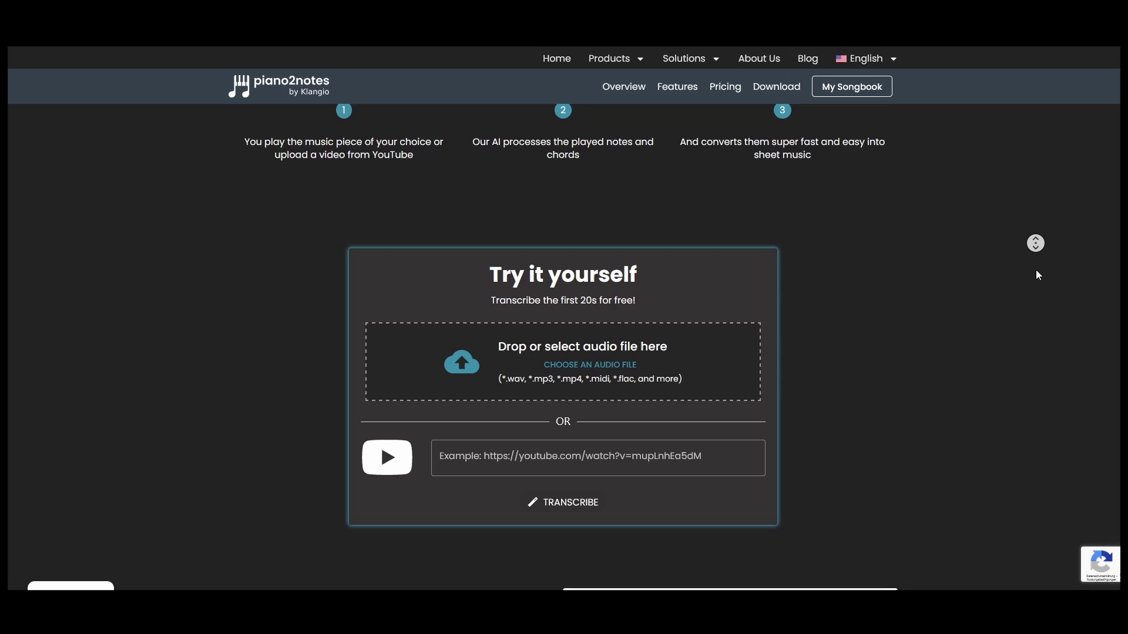
middle_click(1036, 271)
mouse_move(1036, 273)
left_mouse_down()
mouse_move(613, 319)
mouse_move(582, 411)
mouse_move(456, 418)
mouse_move(681, 419)
mouse_move(661, 294)
left_mouse_up()
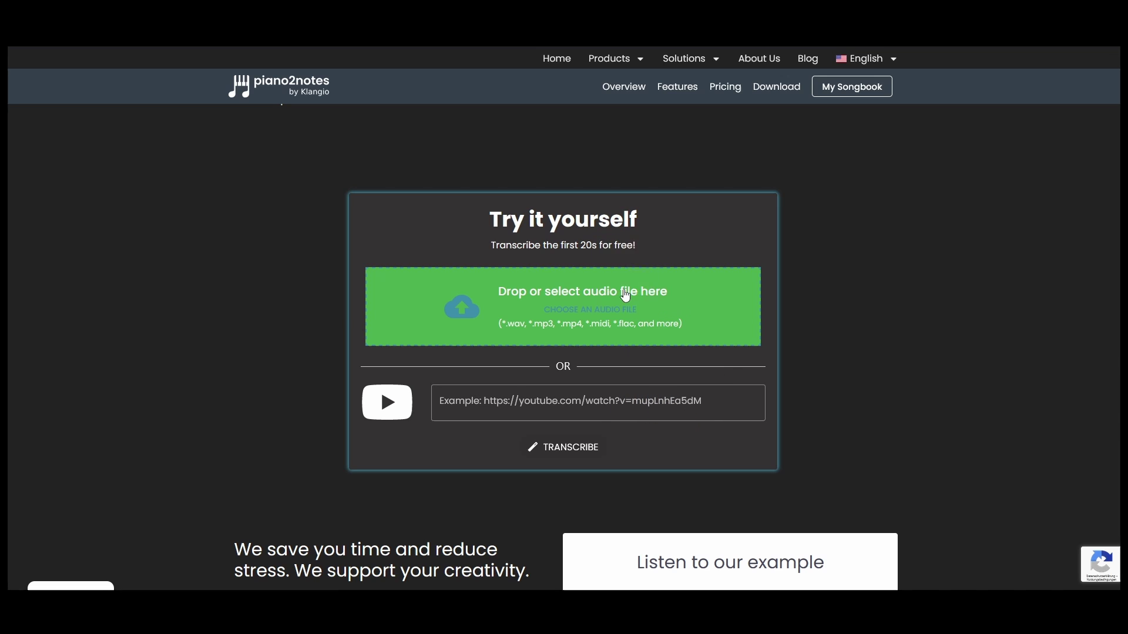
Credit Jazzy Impro to Matt Johnson, accept the rights terms, and transcribe with detected settings
left_click(468, 287)
type("M")
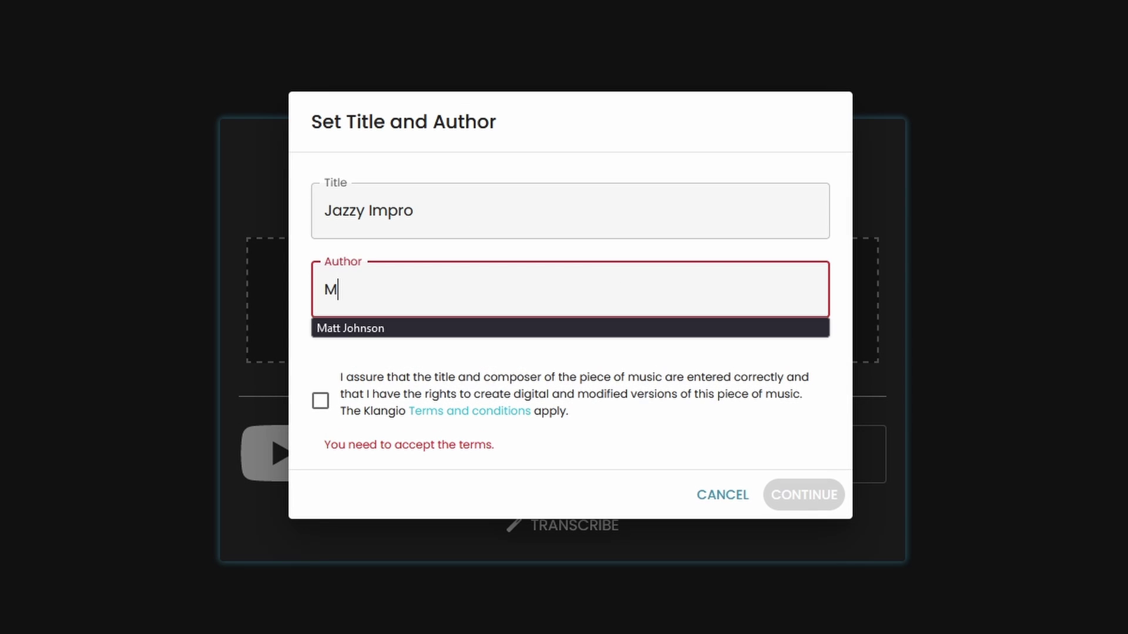
type("at")
left_click(457, 332)
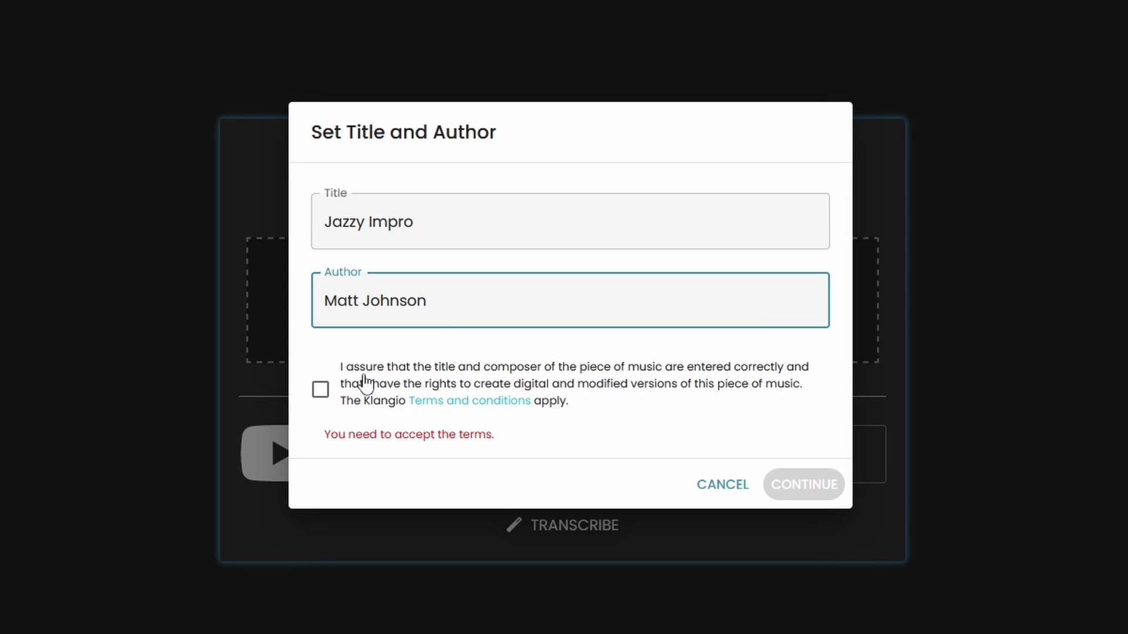
left_click(319, 390)
left_click(811, 488)
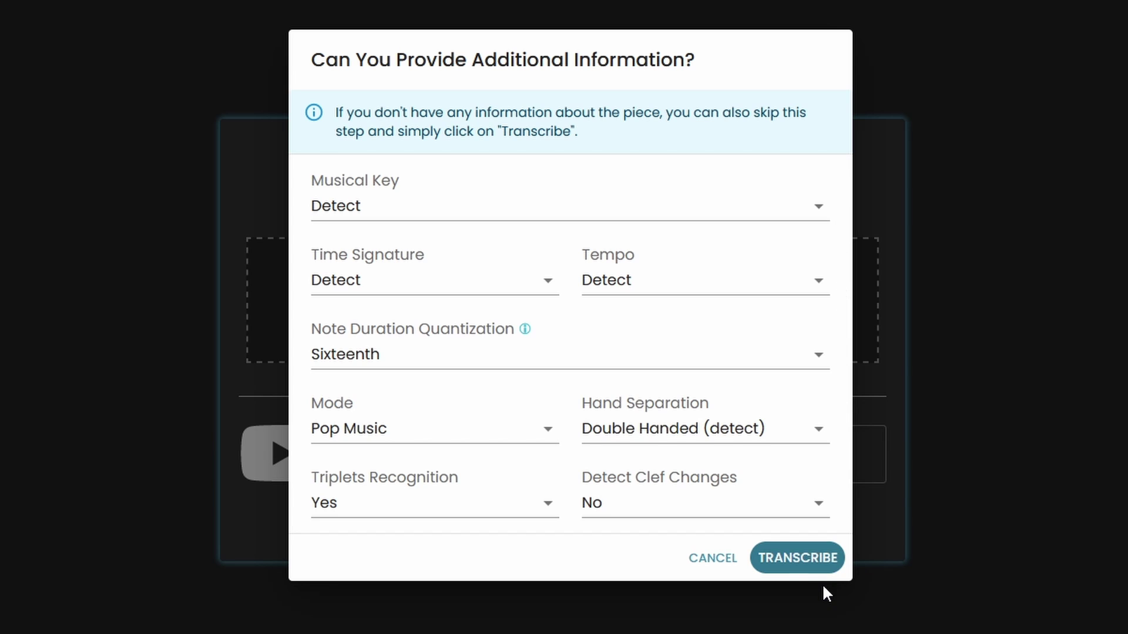
left_click(809, 570)
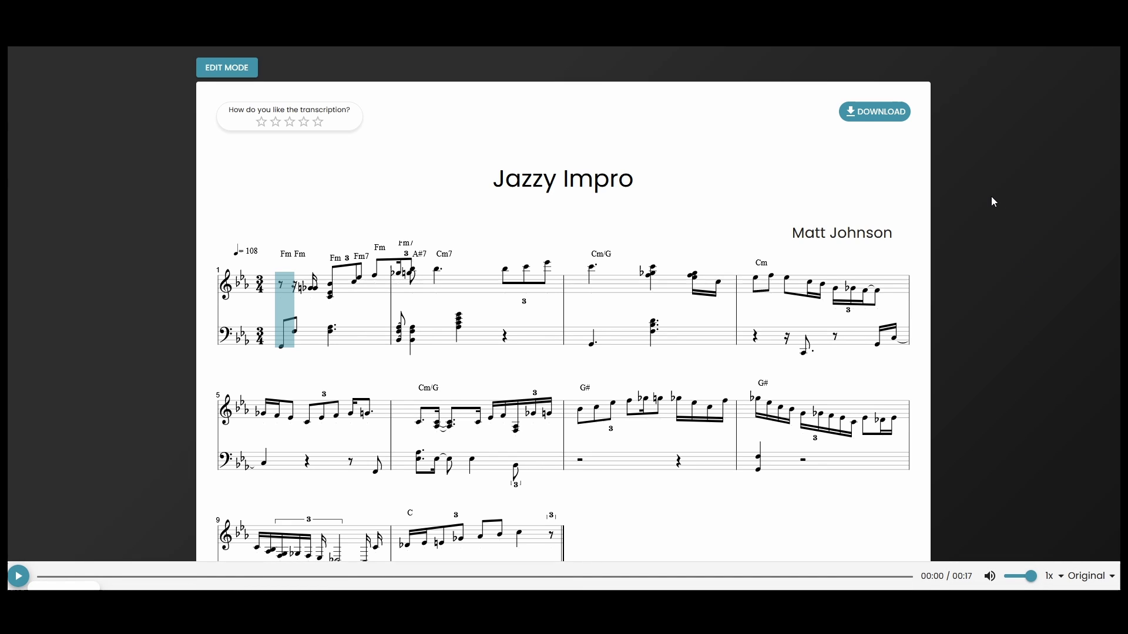
Export the Jazzy Impro transcription, then review the export formats including MusicXML
left_click(904, 115)
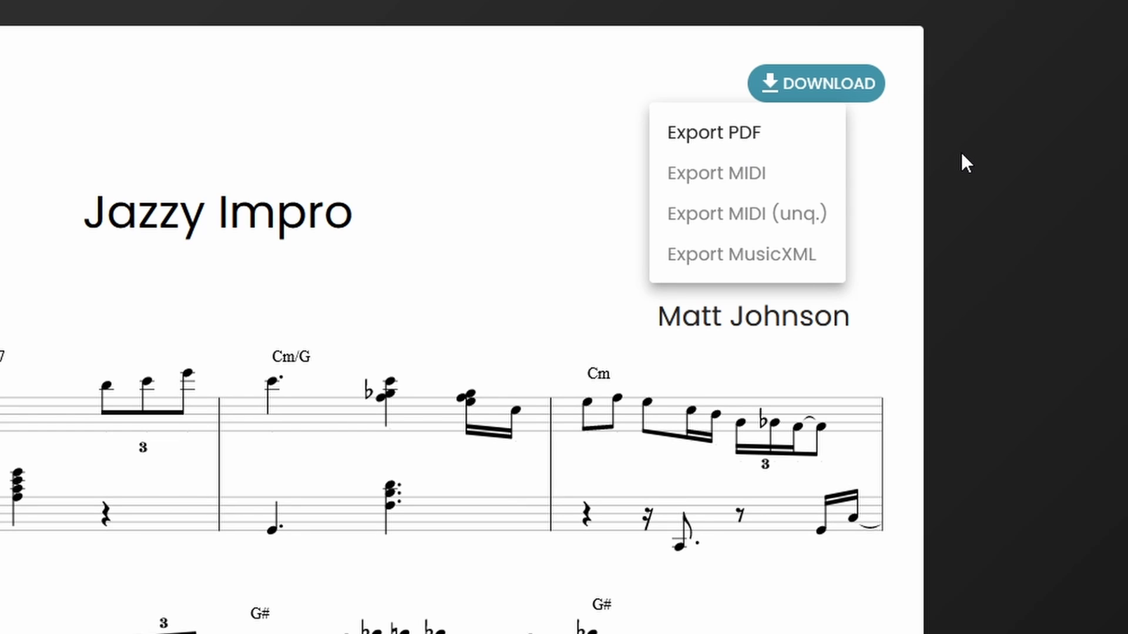
left_click(787, 141)
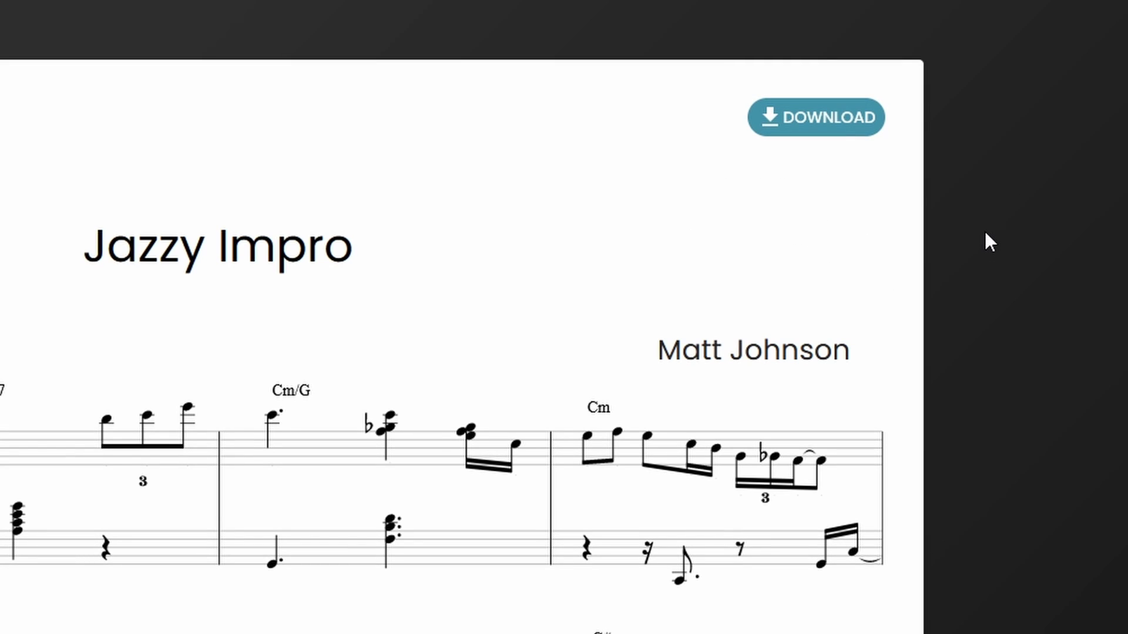
left_click(846, 113)
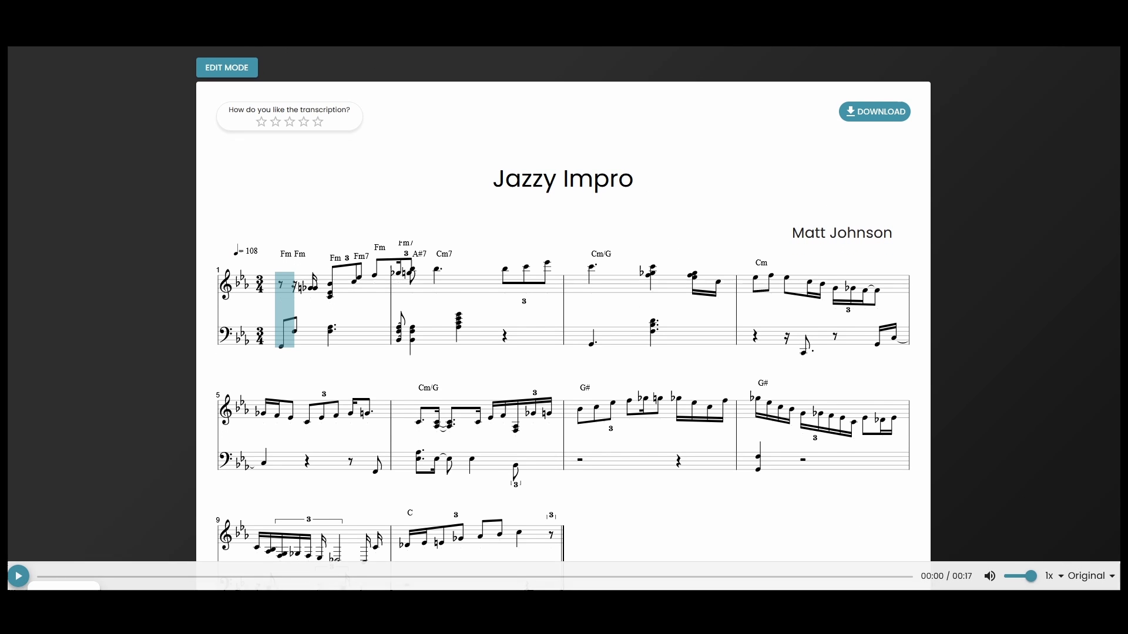
left_click(877, 121)
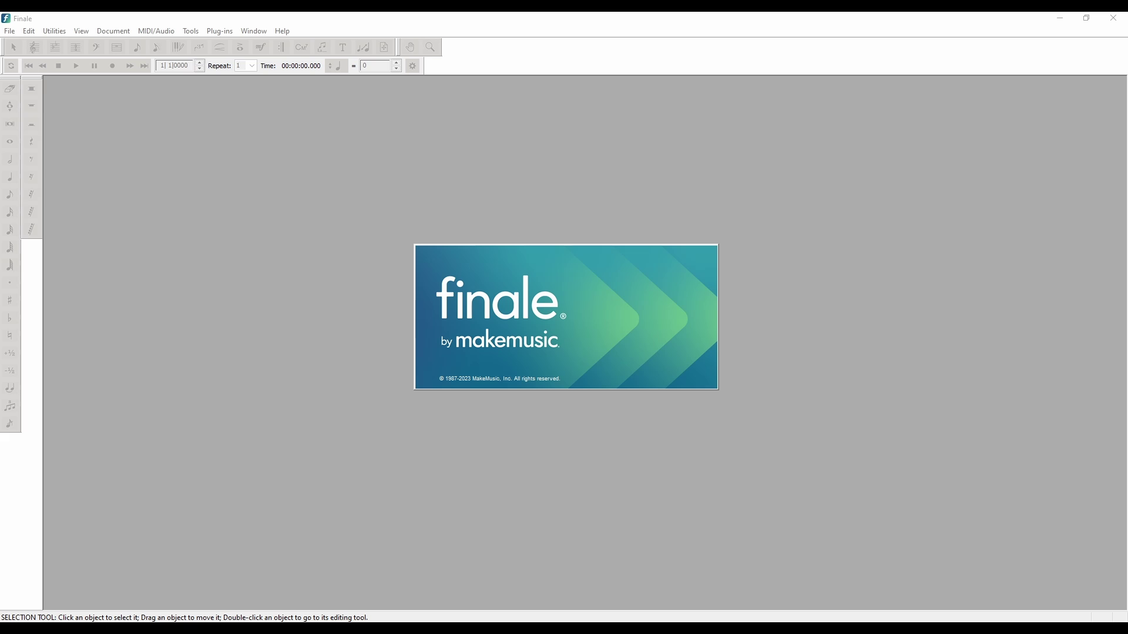
Open the Jazzy Impro score in Finale, via MusicXML import or the Jazzy Impro.mid file
left_click(10, 31)
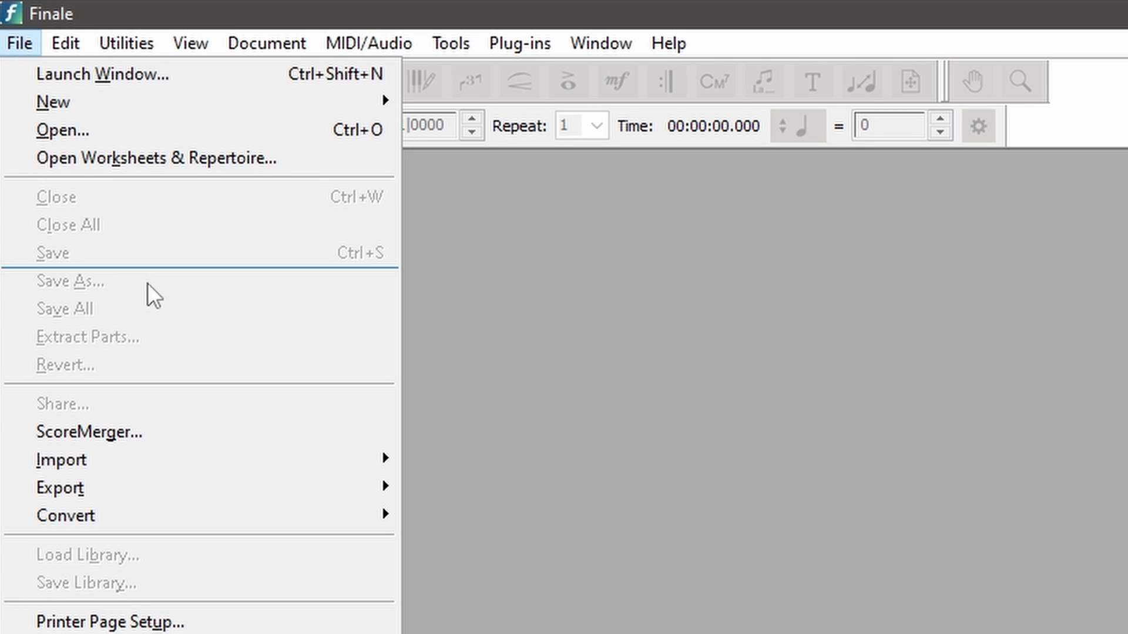
mouse_move(61, 460)
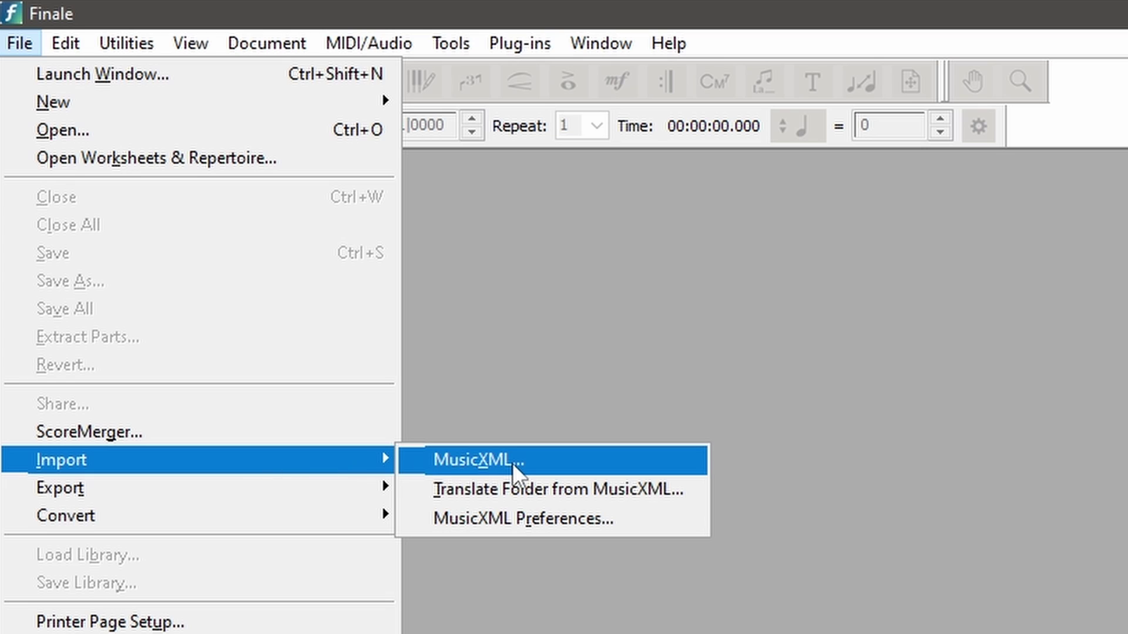
left_click(512, 463)
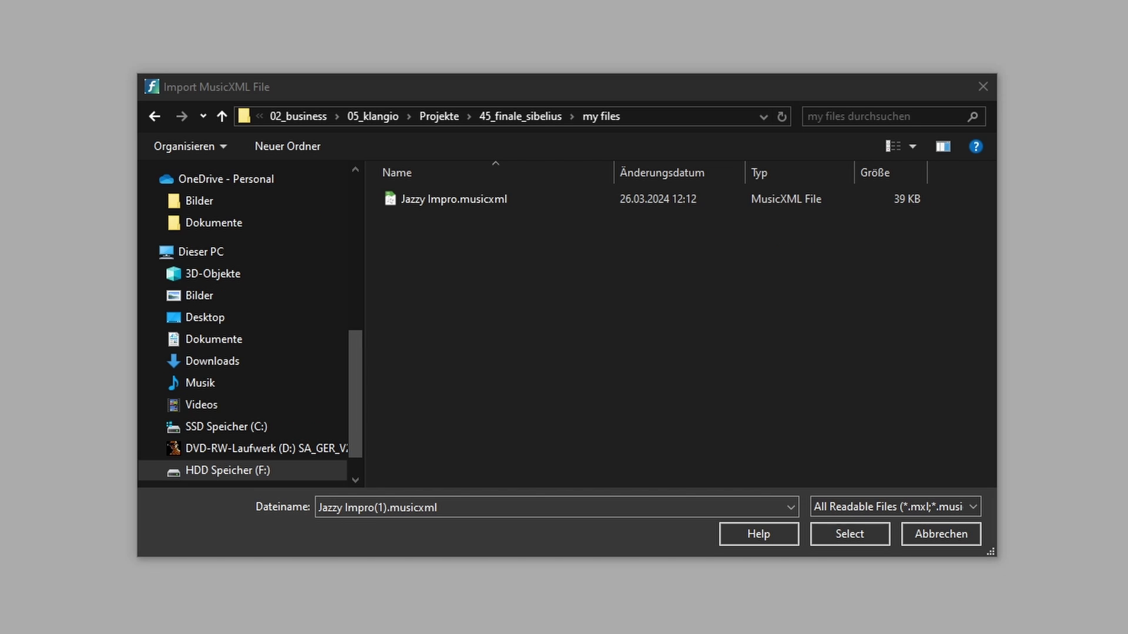
left_click(512, 200)
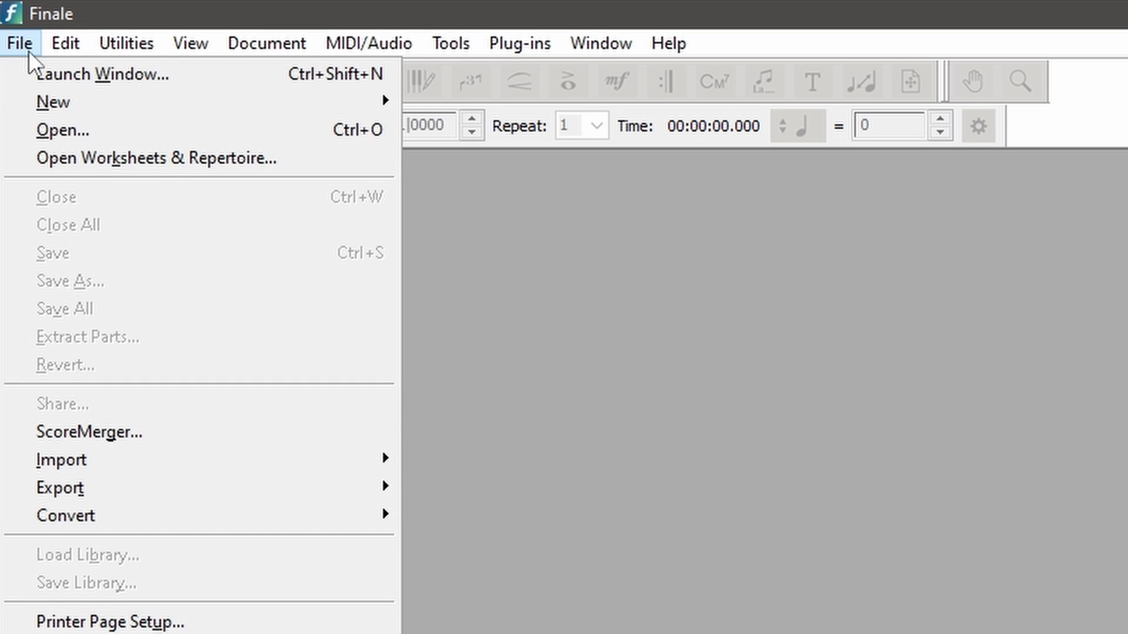
left_click(91, 136)
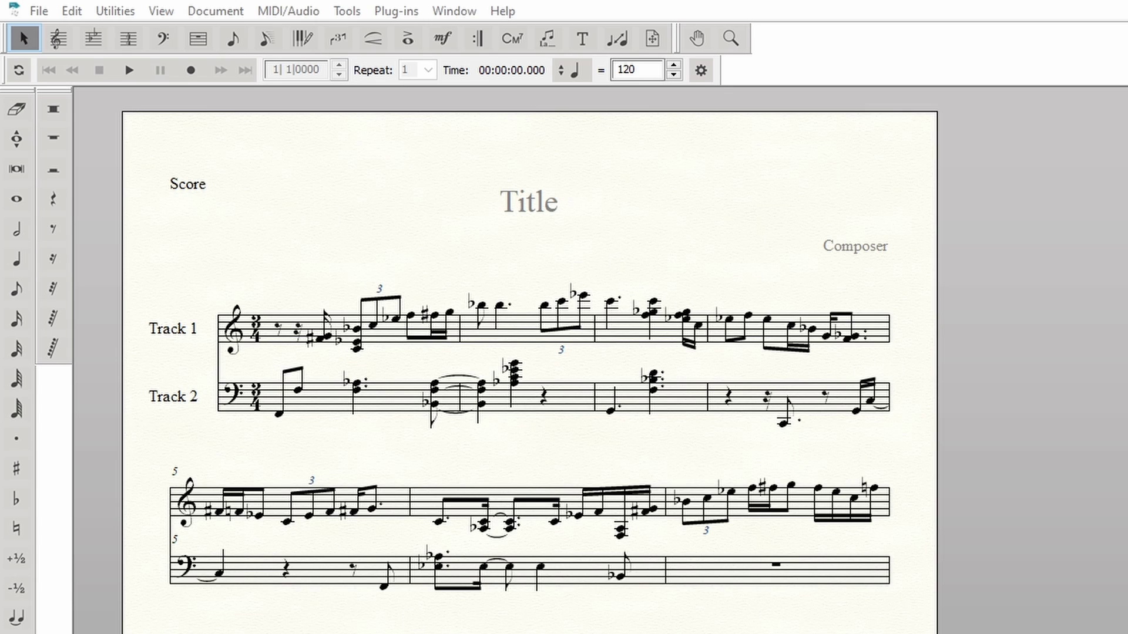
left_click(39, 11)
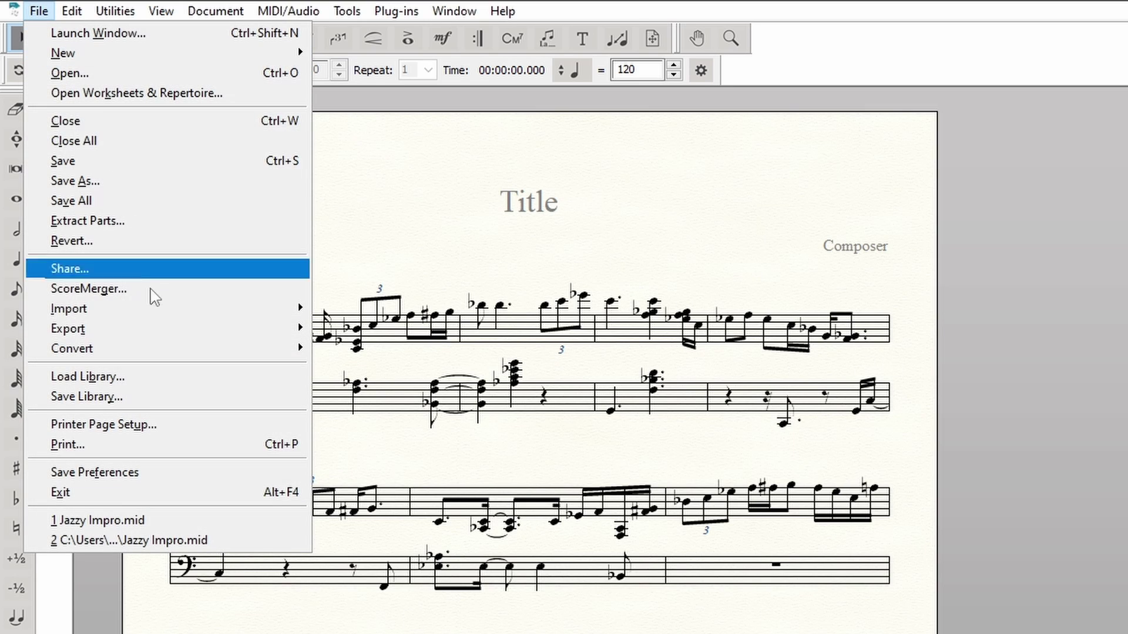